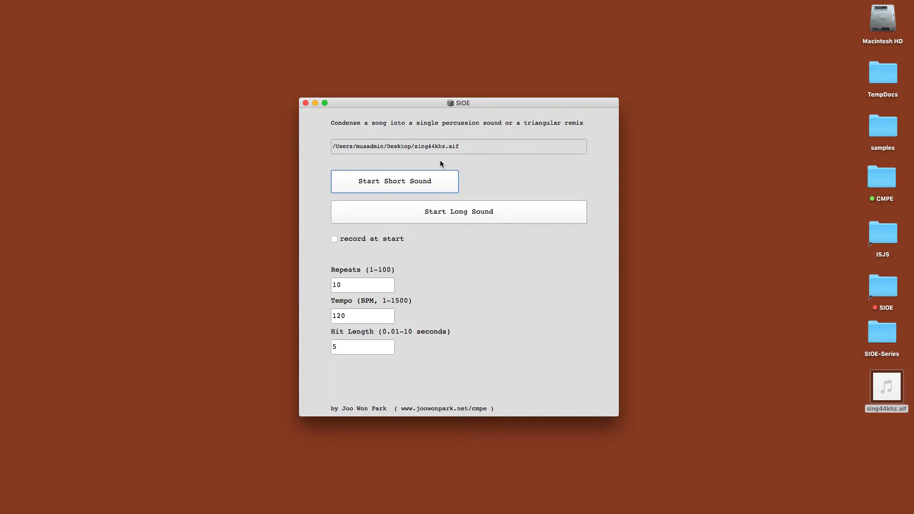
{"action": "left_click_drag", "start_coordinate": [427, 108], "coordinate": [424, 105]}
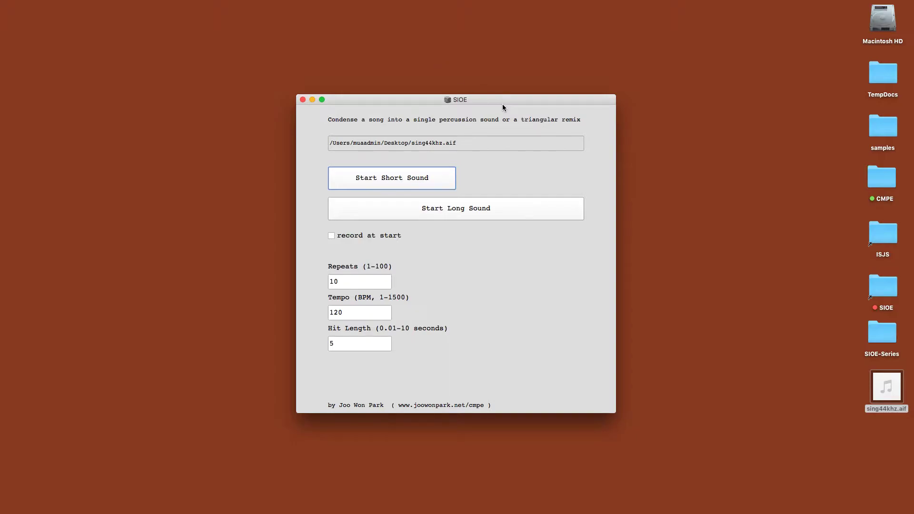
{"action": "left_click_drag", "start_coordinate": [503, 104], "coordinate": [496, 108]}
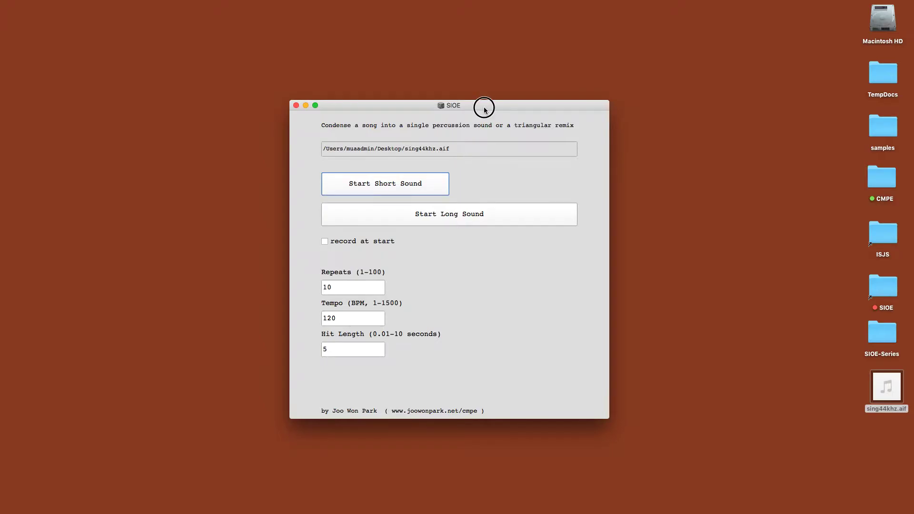
{"action": "left_click_drag", "start_coordinate": [484, 107], "coordinate": [499, 108]}
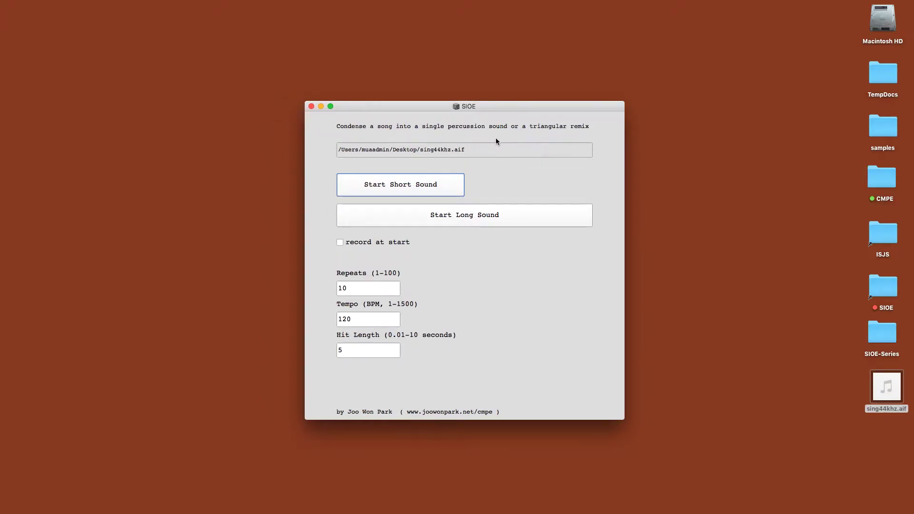
{"action": "left_click", "coordinate": [513, 109]}
{"action": "left_click_drag", "start_coordinate": [514, 110], "coordinate": [510, 104]}
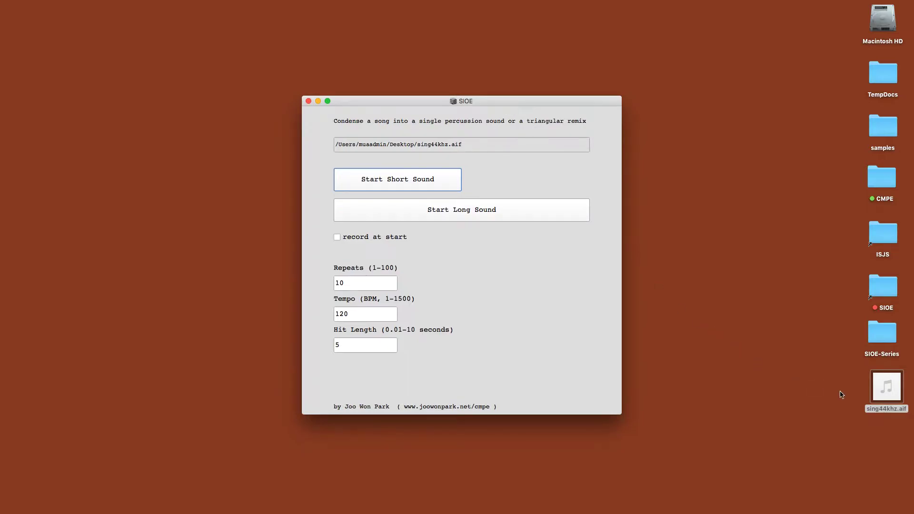
Load sing44khz.aif from the desktop into SIOE, and play and stop both its short and long sounds
{"action": "left_click_drag", "start_coordinate": [885, 385], "coordinate": [507, 142]}
{"action": "left_click", "coordinate": [397, 181]}
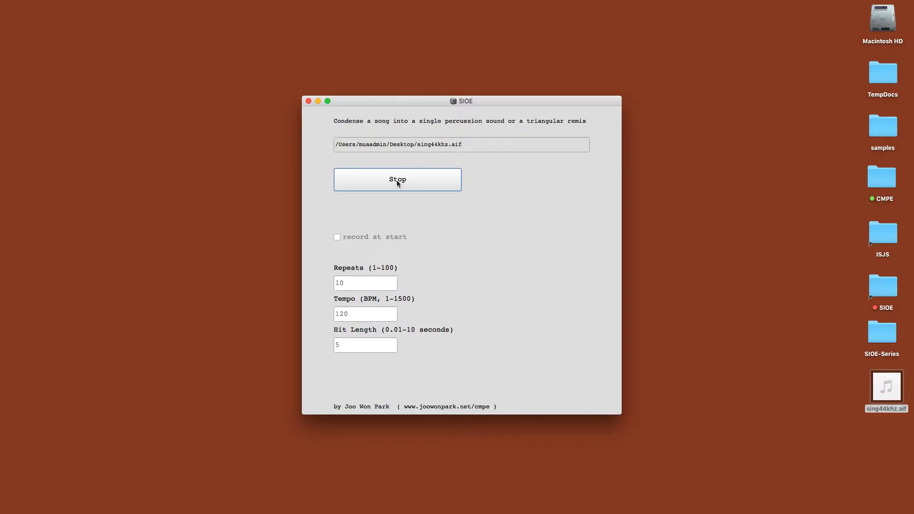
{"action": "left_click", "coordinate": [398, 183]}
{"action": "left_click", "coordinate": [477, 215]}
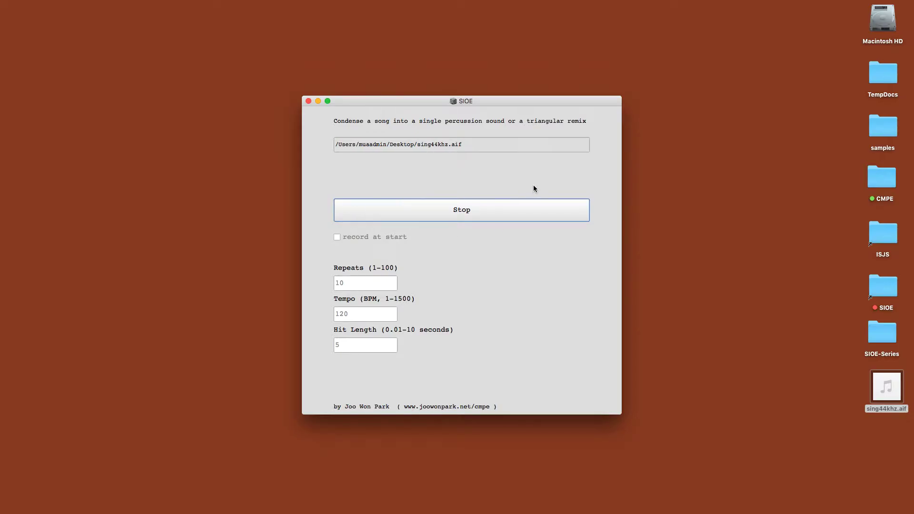
{"action": "left_click", "coordinate": [510, 215]}
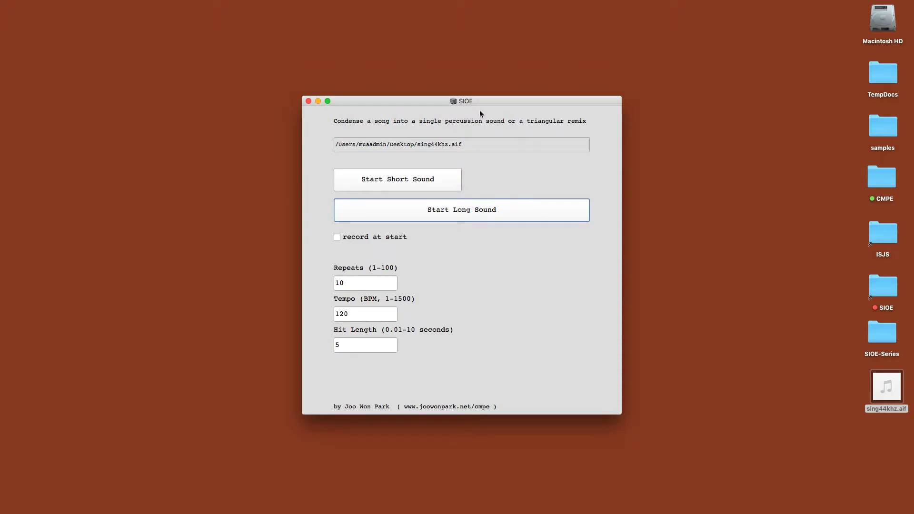
{"action": "left_click_drag", "start_coordinate": [492, 102], "coordinate": [489, 96]}
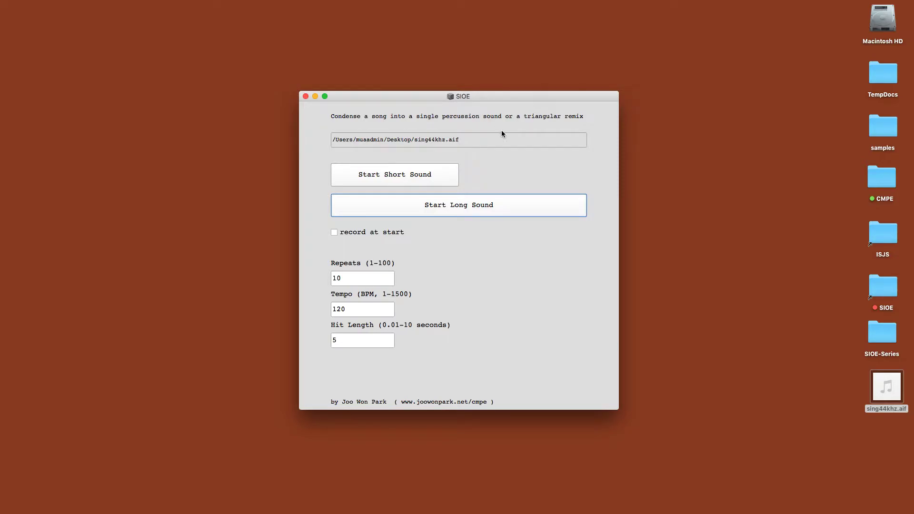
{"action": "left_click_drag", "start_coordinate": [517, 96], "coordinate": [499, 96]}
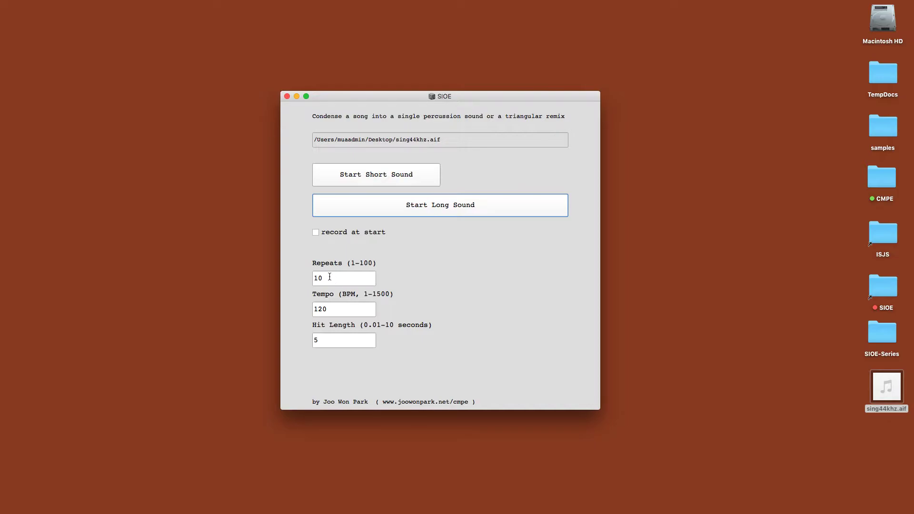
{"action": "left_click", "coordinate": [309, 279]}
{"action": "left_click", "coordinate": [341, 281]}
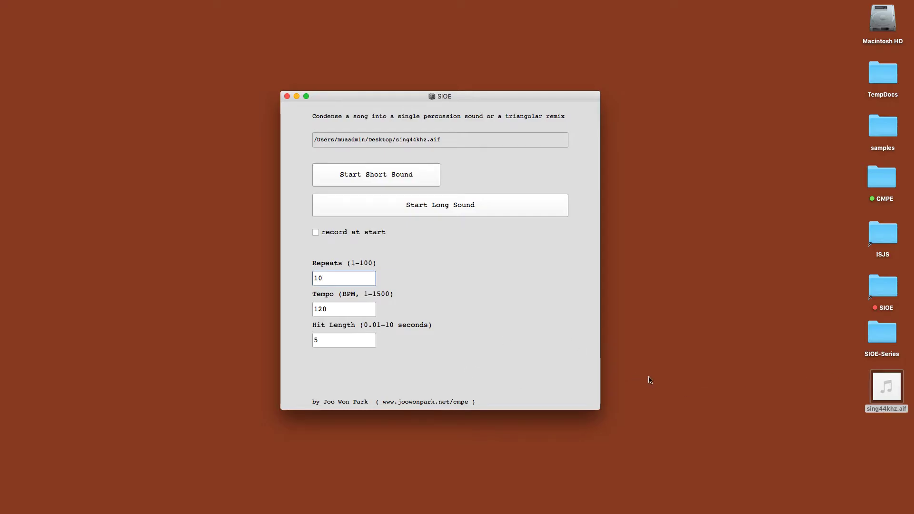
Listen to the original sing44khz.aif on the desktop in a quick preview and close the preview
{"action": "left_click", "coordinate": [888, 393]}
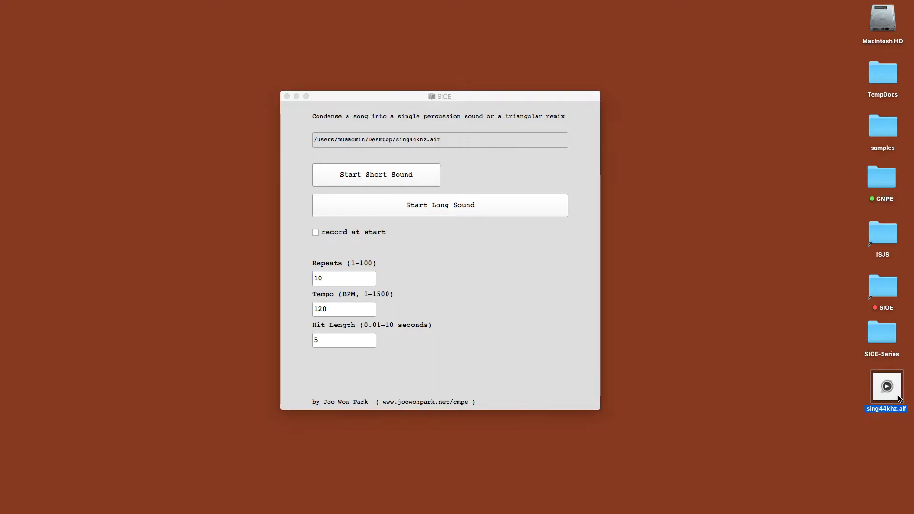
{"action": "key", "text": "space"}
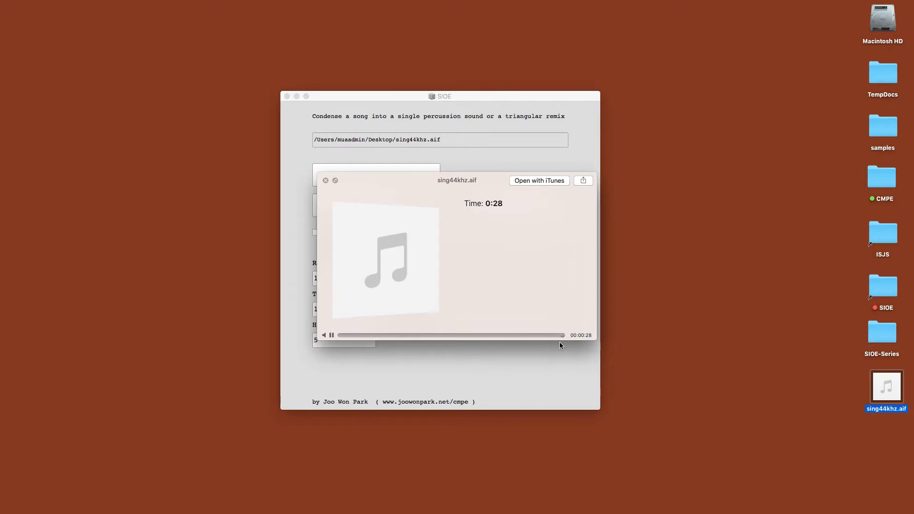
{"action": "key", "text": "space"}
{"action": "left_click", "coordinate": [877, 400]}
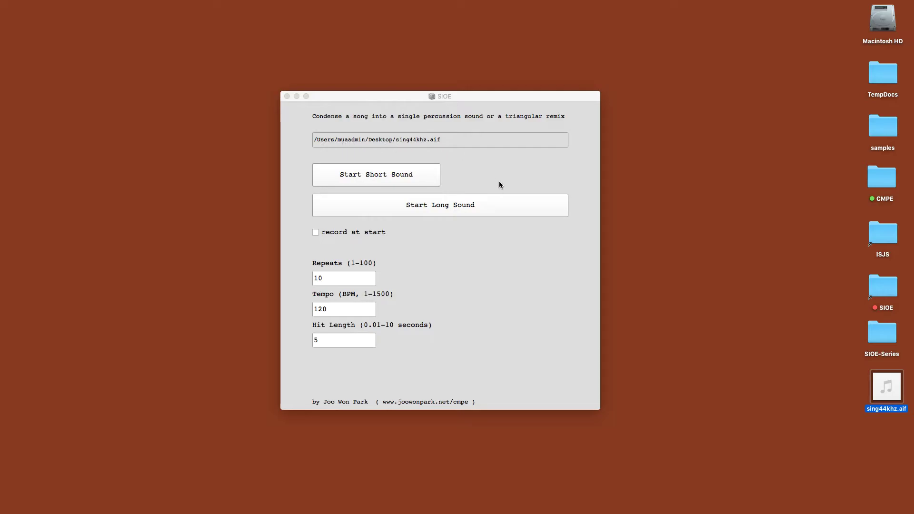
Set Repeats to 13 and Tempo to 400 BPM in the SIOE window
{"action": "left_click", "coordinate": [493, 269]}
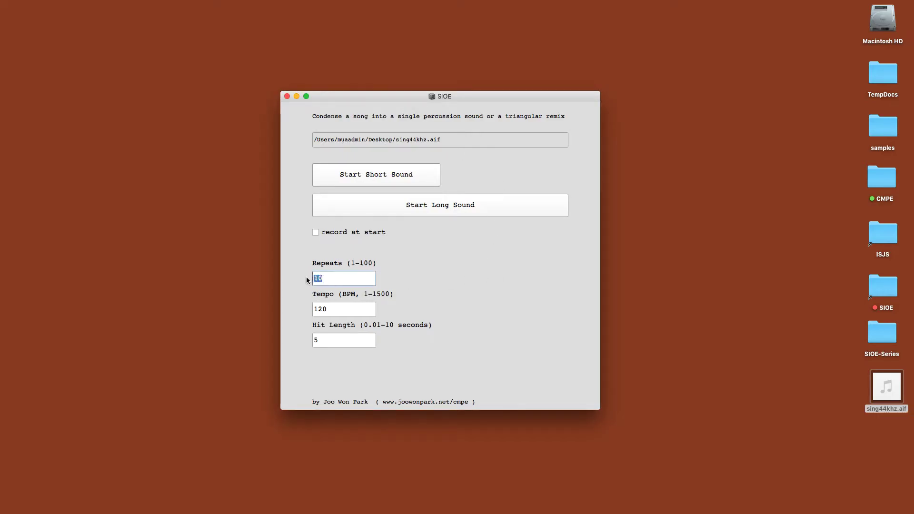
{"action": "type", "text": "13"}
{"action": "left_click", "coordinate": [339, 335]}
{"action": "left_click", "coordinate": [343, 312]}
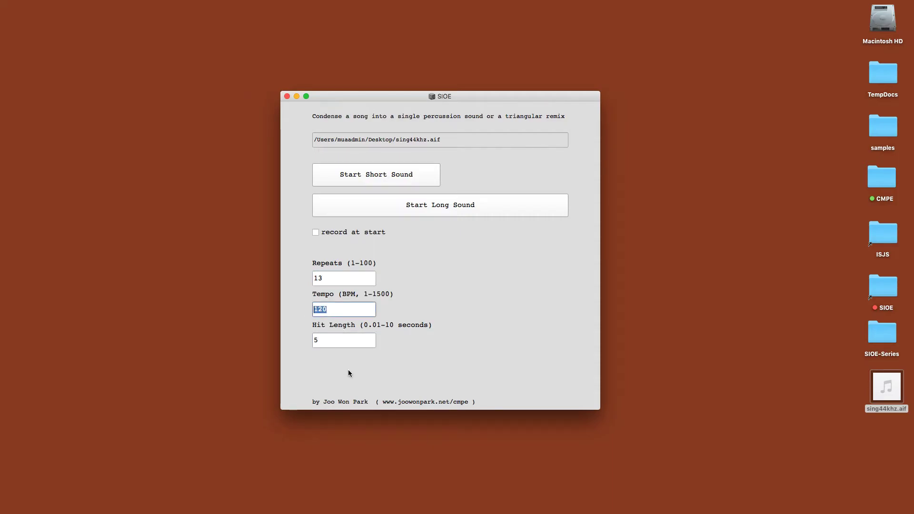
{"action": "type", "text": "400"}
{"action": "left_click", "coordinate": [336, 340]}
{"action": "left_click", "coordinate": [338, 311]}
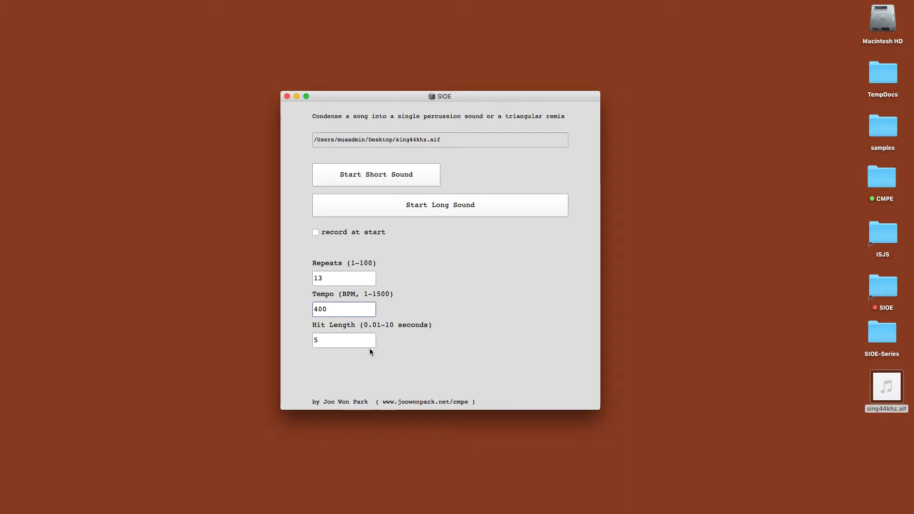
Set Hit Length to 4 seconds, and play and stop the long sound
{"action": "left_click", "coordinate": [321, 340]}
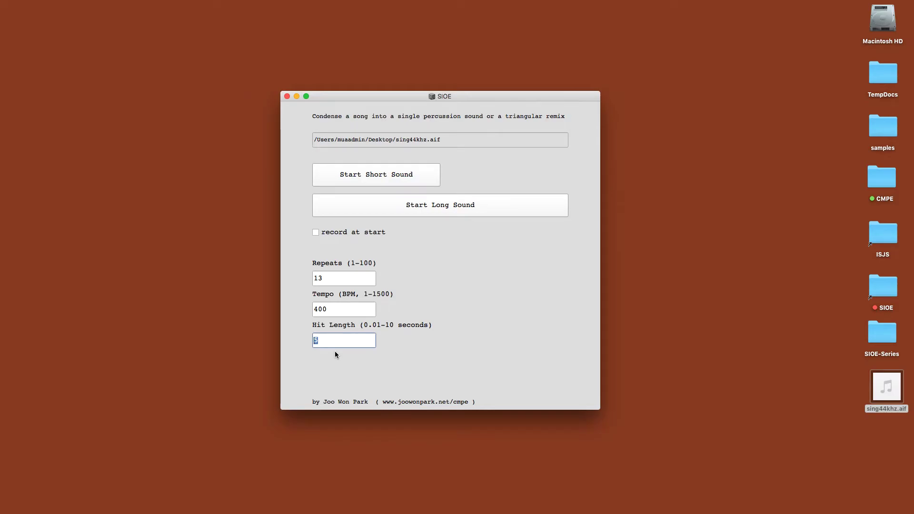
{"action": "type", "text": "4"}
{"action": "left_click", "coordinate": [438, 213]}
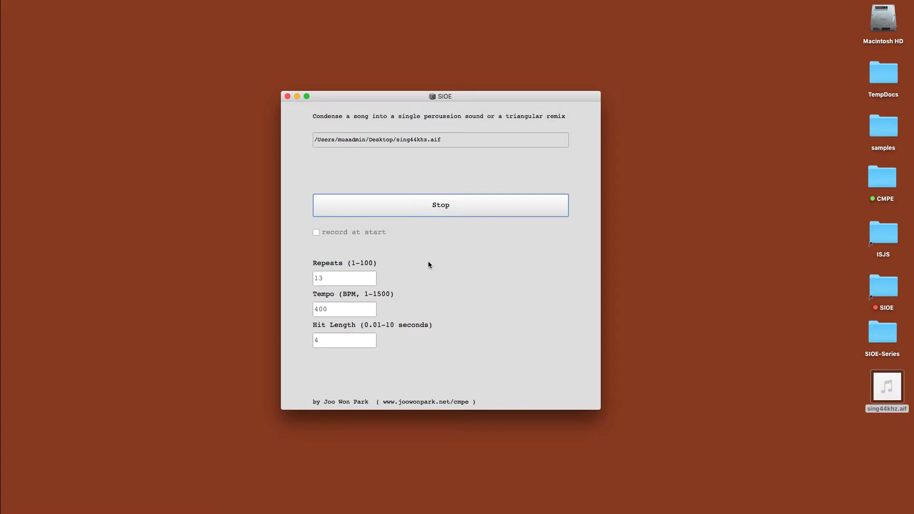
{"action": "left_click", "coordinate": [440, 206]}
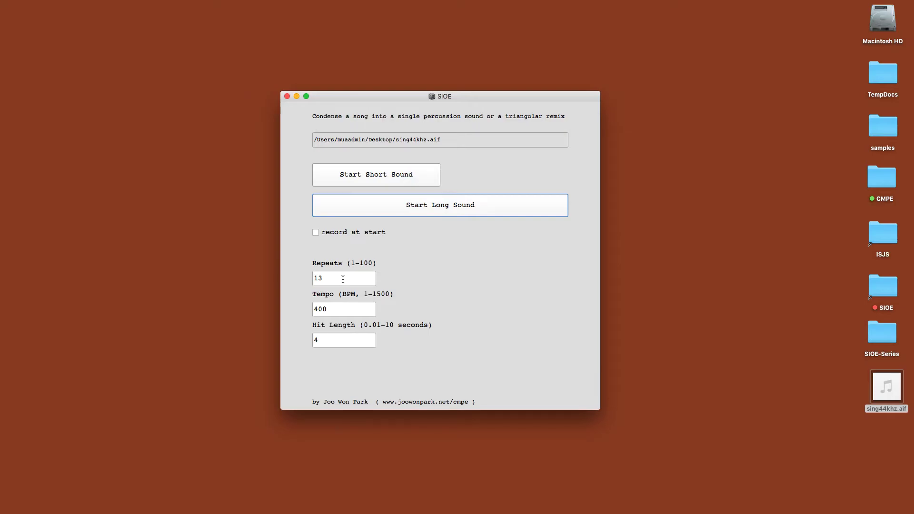
Set Repeats to 50 and Hit Length to 5 seconds, and play and stop the short sound
{"action": "left_click_drag", "start_coordinate": [343, 280], "coordinate": [312, 279]}
{"action": "type", "text": "50"}
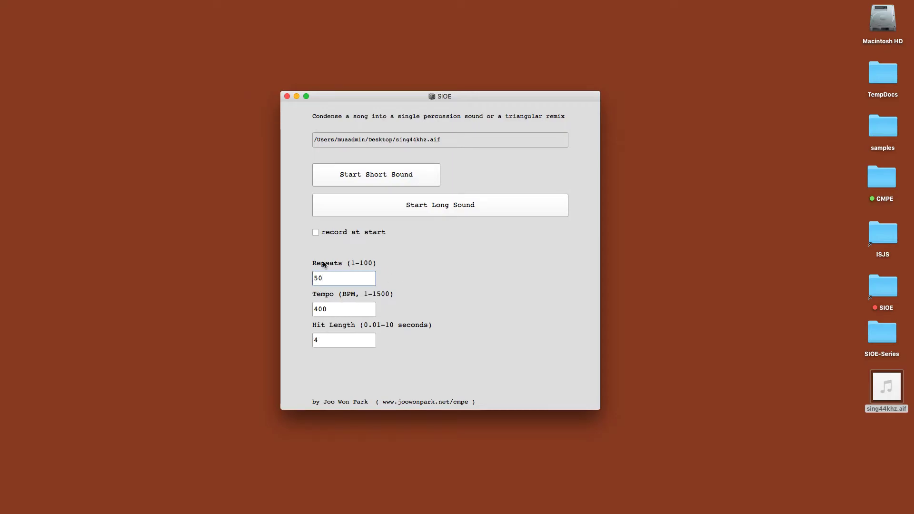
{"action": "left_click_drag", "start_coordinate": [319, 339], "coordinate": [301, 343]}
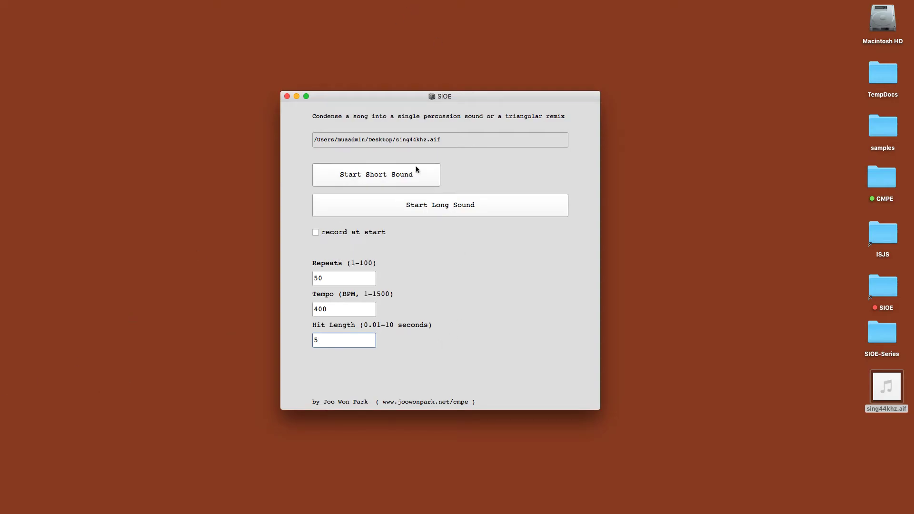
{"action": "left_click", "coordinate": [401, 180]}
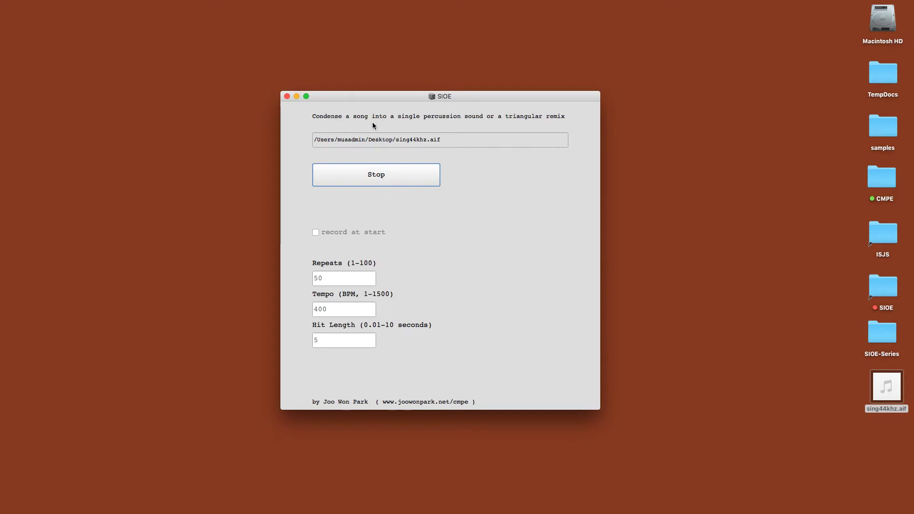
{"action": "left_click", "coordinate": [392, 181]}
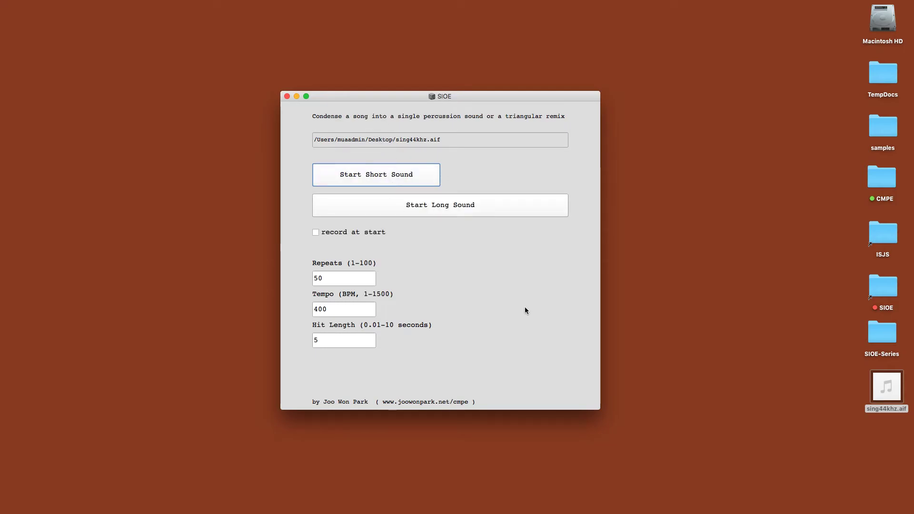
{"action": "left_click", "coordinate": [877, 397]}
{"action": "left_click", "coordinate": [577, 366]}
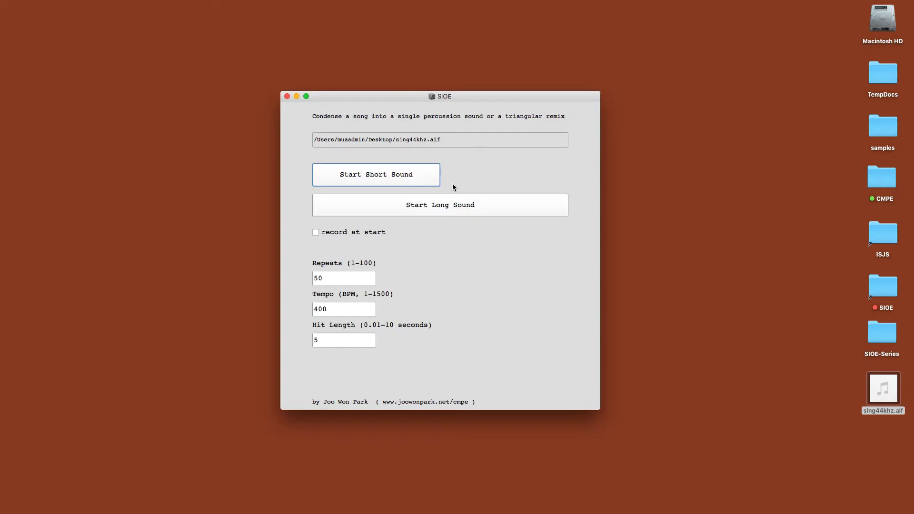
{"action": "left_click_drag", "start_coordinate": [478, 96], "coordinate": [489, 99]}
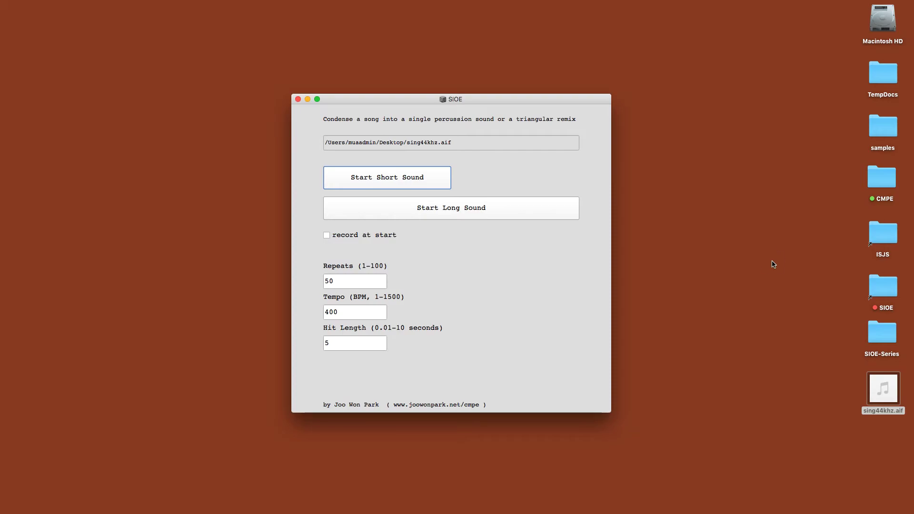
{"action": "left_click", "coordinate": [887, 288]}
{"action": "double_click", "coordinate": [886, 288]}
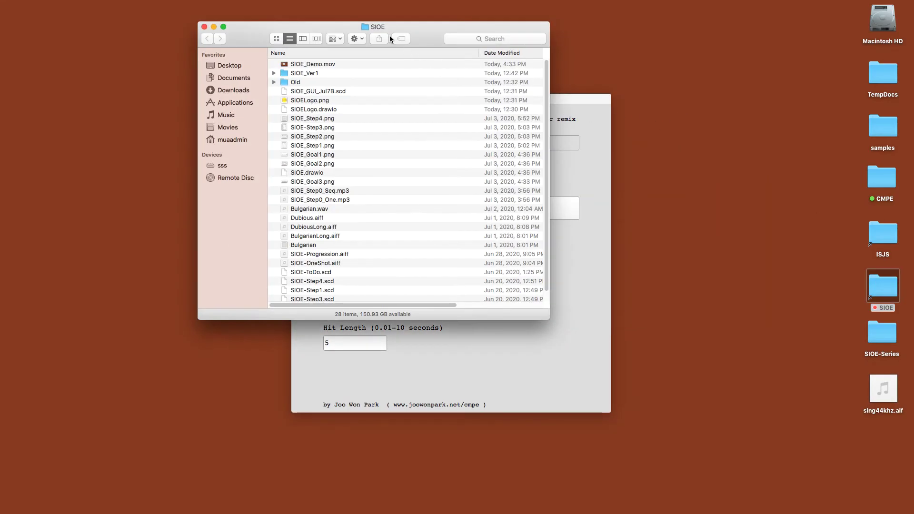
{"action": "left_click_drag", "start_coordinate": [414, 30], "coordinate": [734, 71]}
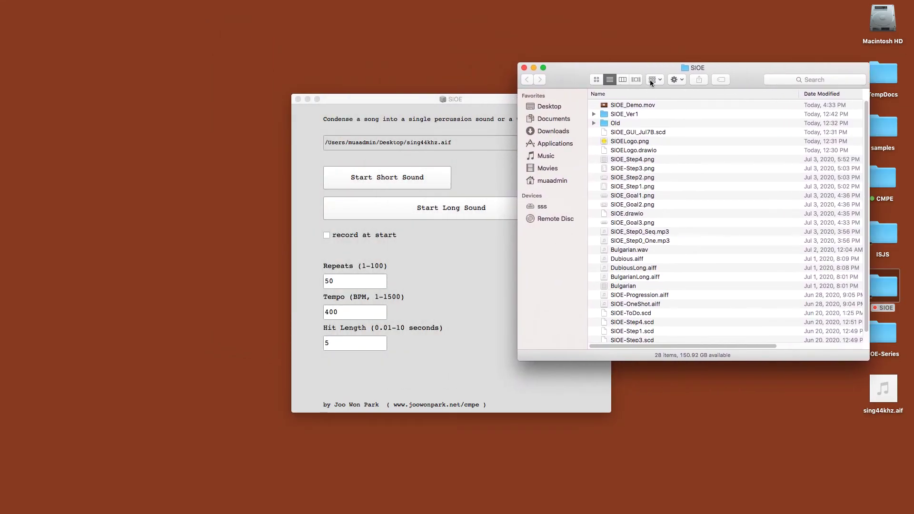
{"action": "left_click", "coordinate": [485, 97]}
{"action": "left_click_drag", "start_coordinate": [479, 103], "coordinate": [436, 111]}
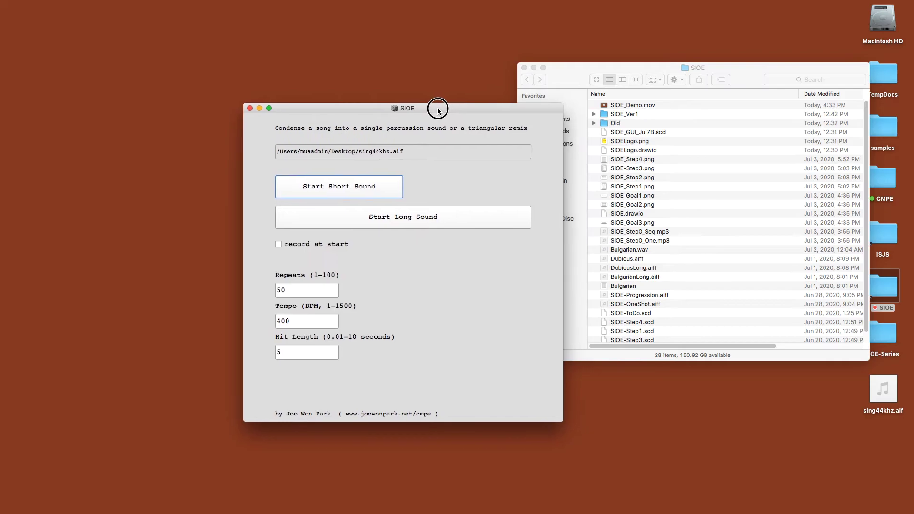
{"action": "left_click", "coordinate": [568, 74]}
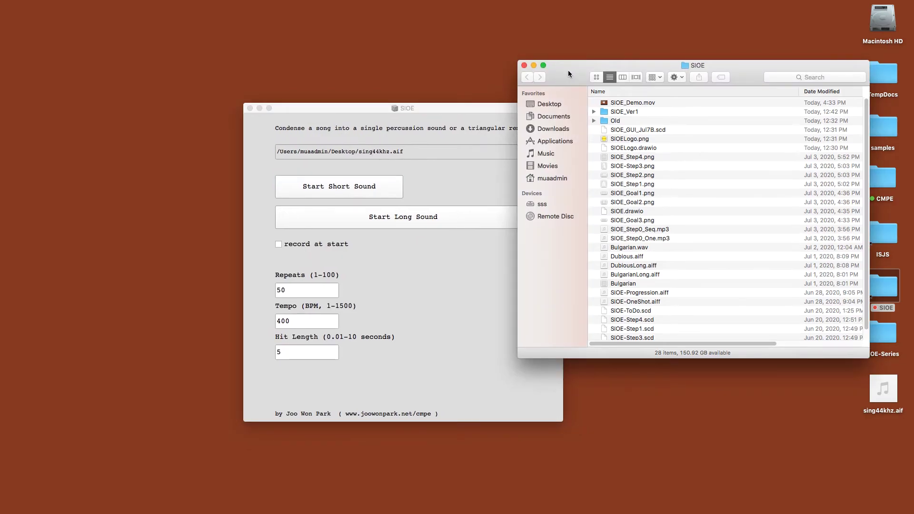
{"action": "left_click", "coordinate": [525, 68]}
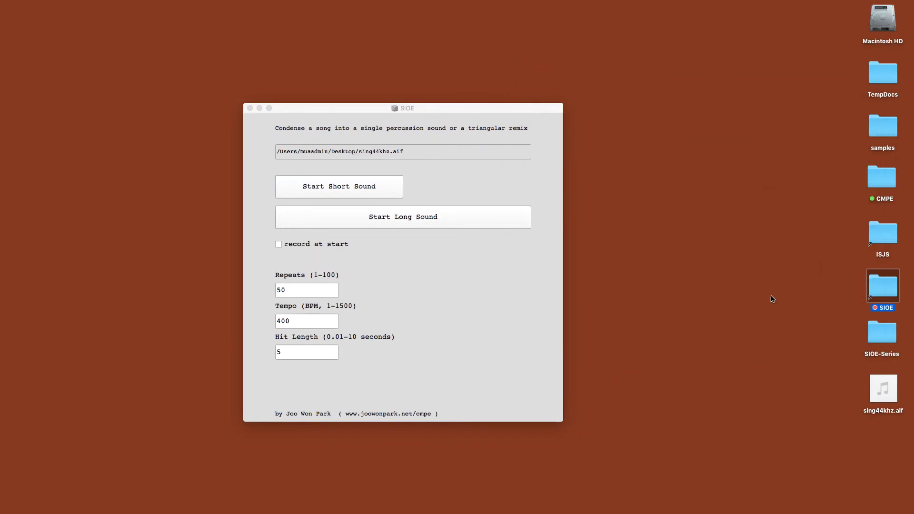
Open the desktop's SIOE-Series folder, select ShesACarioca.wav and place the folder window partly beside the SIOE window
{"action": "left_click", "coordinate": [882, 332]}
{"action": "double_click", "coordinate": [883, 331]}
{"action": "left_click_drag", "start_coordinate": [572, 77], "coordinate": [496, 84]}
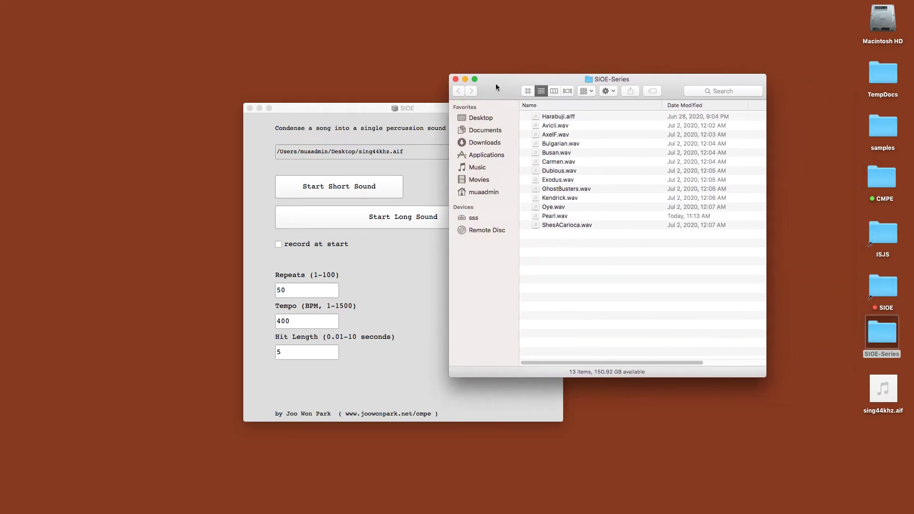
{"action": "left_click", "coordinate": [555, 117]}
{"action": "left_click", "coordinate": [556, 125]}
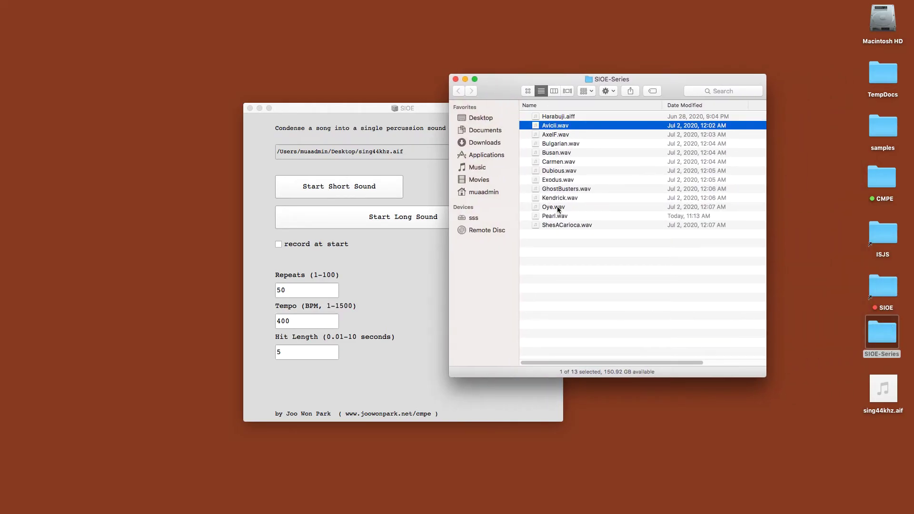
{"action": "left_click", "coordinate": [560, 229]}
{"action": "left_click", "coordinate": [415, 108]}
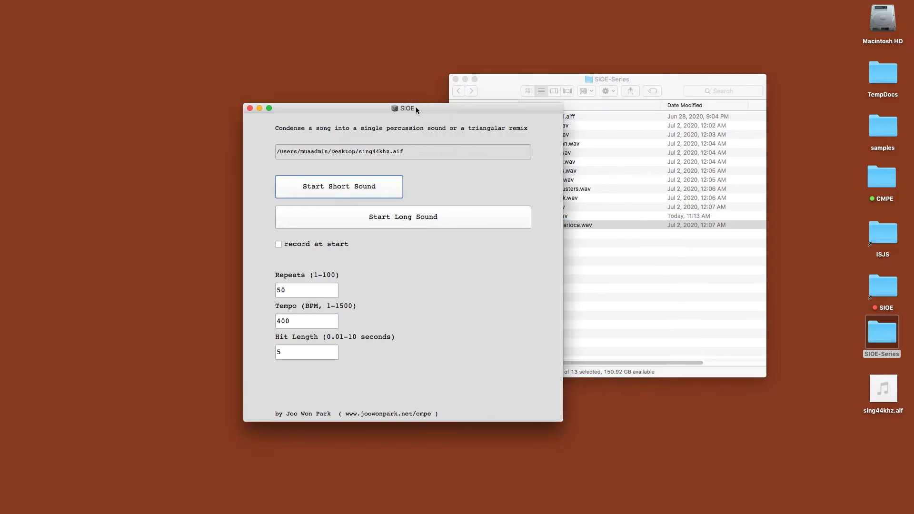
{"action": "left_click", "coordinate": [496, 88]}
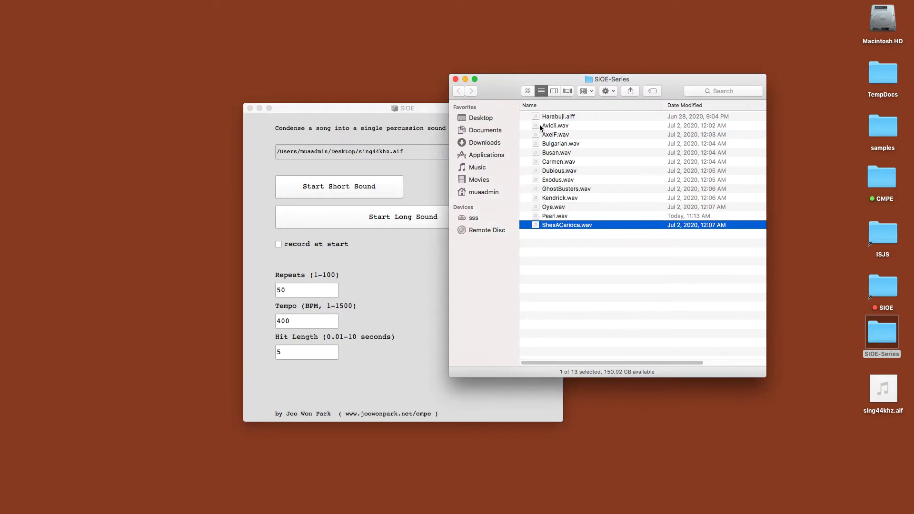
{"action": "left_click_drag", "start_coordinate": [508, 86], "coordinate": [553, 87]}
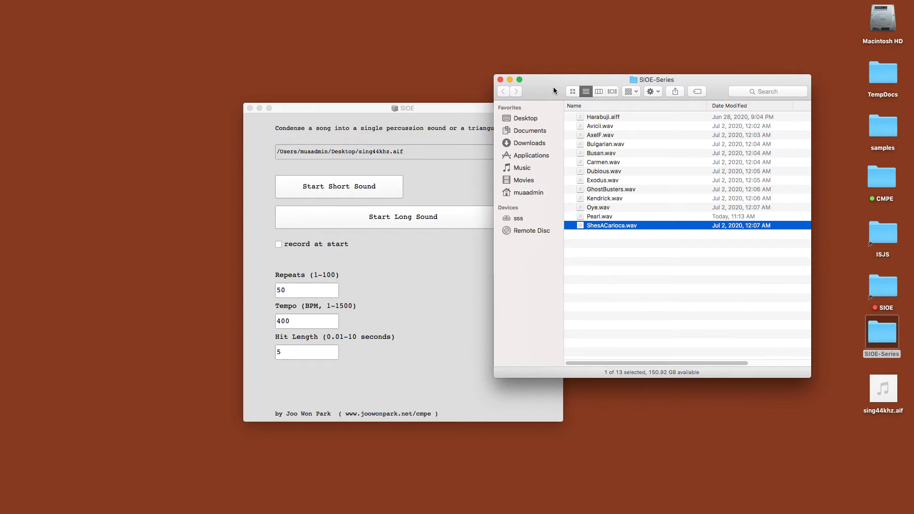
Bring the SIOE window forward, enable recording at start, and record the short sound until stopping it
{"action": "left_click_drag", "start_coordinate": [467, 112], "coordinate": [522, 108]}
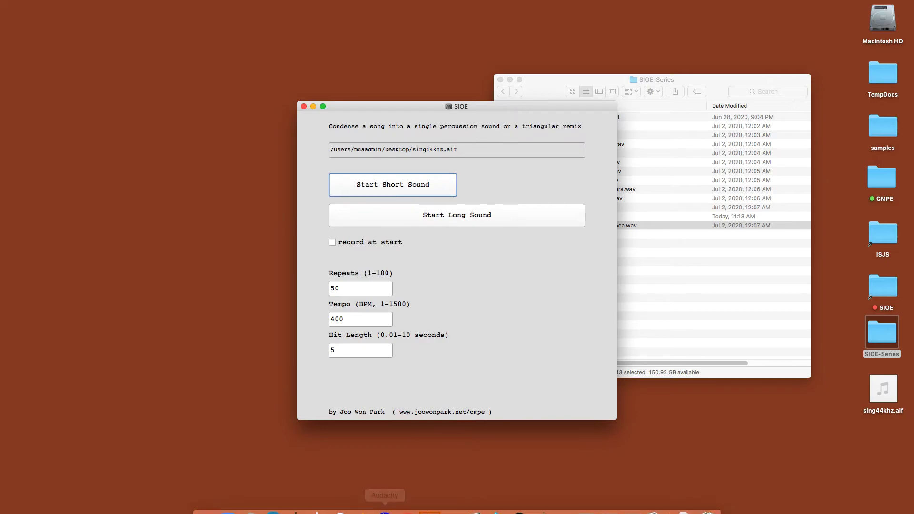
{"action": "left_click", "coordinate": [333, 243]}
{"action": "left_click", "coordinate": [404, 186]}
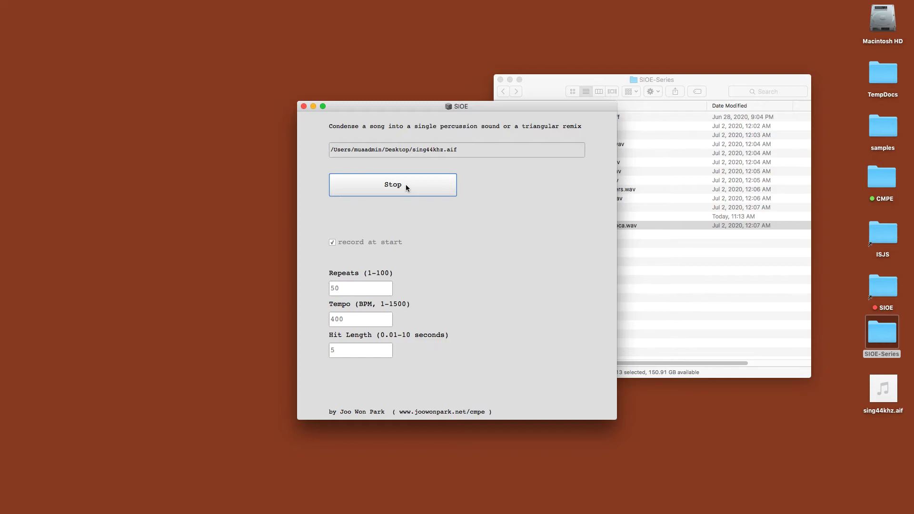
{"action": "left_click", "coordinate": [406, 186]}
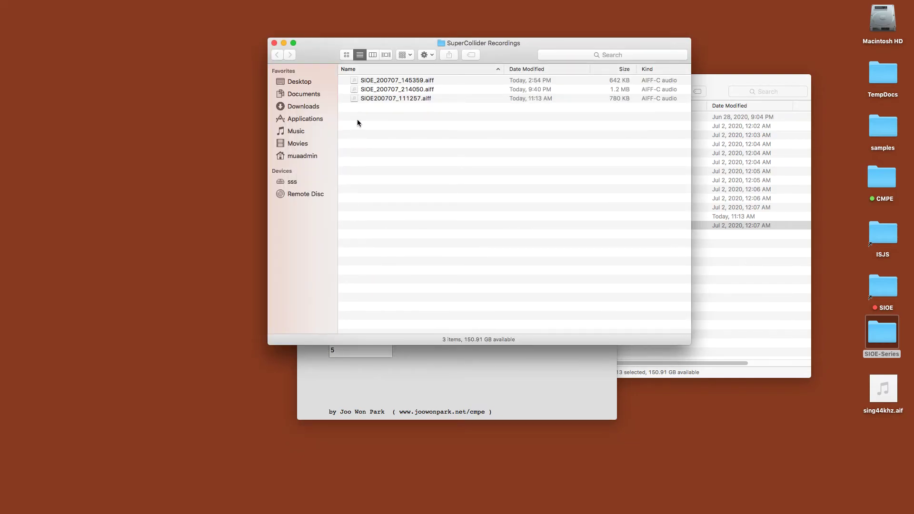
Preview the recording SIOE200707_111257.aiff in the SuperCollider Recordings folder and close the preview
{"action": "left_click", "coordinate": [358, 100]}
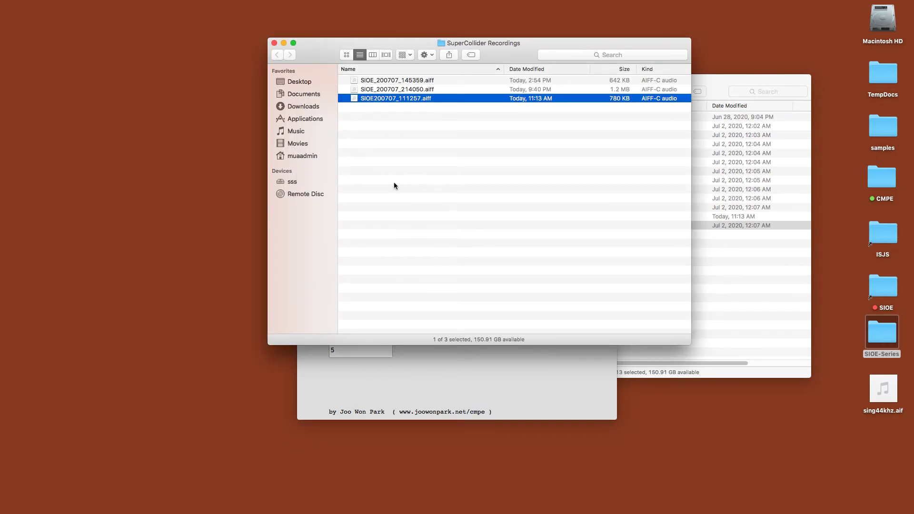
{"action": "key", "text": "space"}
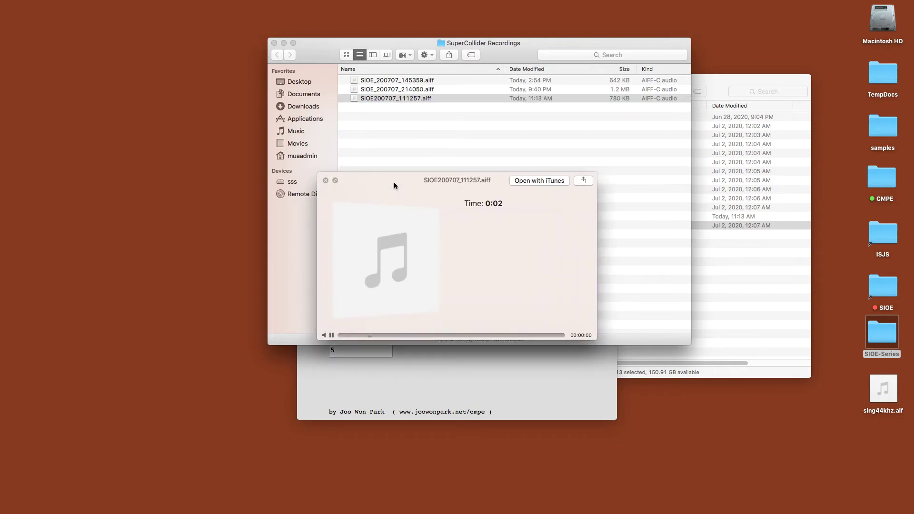
{"action": "key", "text": "space"}
Sort the SuperCollider Recordings folder by date modified, and preview the newest recording, SIOE_200707_214050.aiff
{"action": "left_click", "coordinate": [360, 79]}
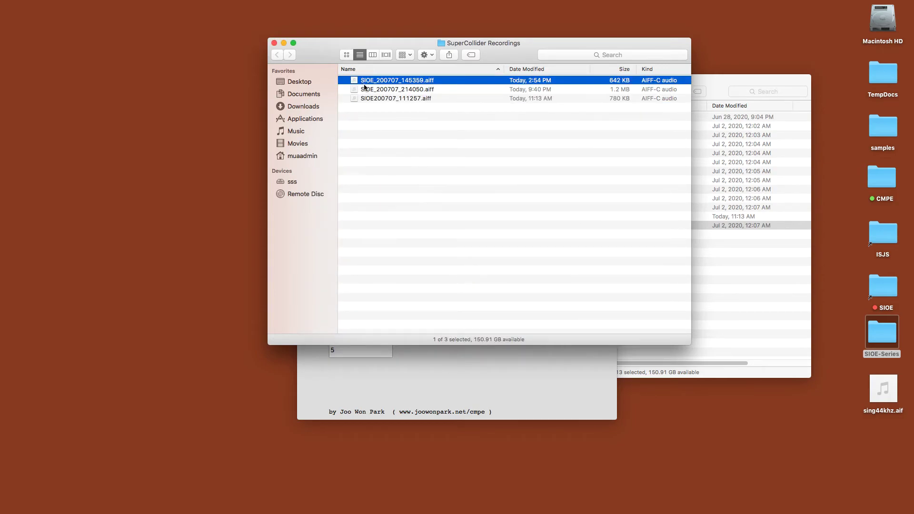
{"action": "left_click", "coordinate": [534, 70]}
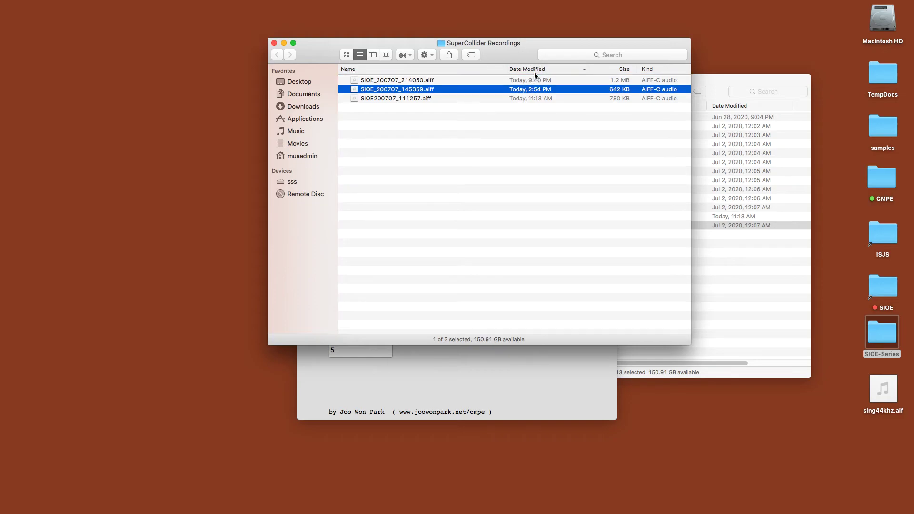
{"action": "left_click", "coordinate": [377, 80]}
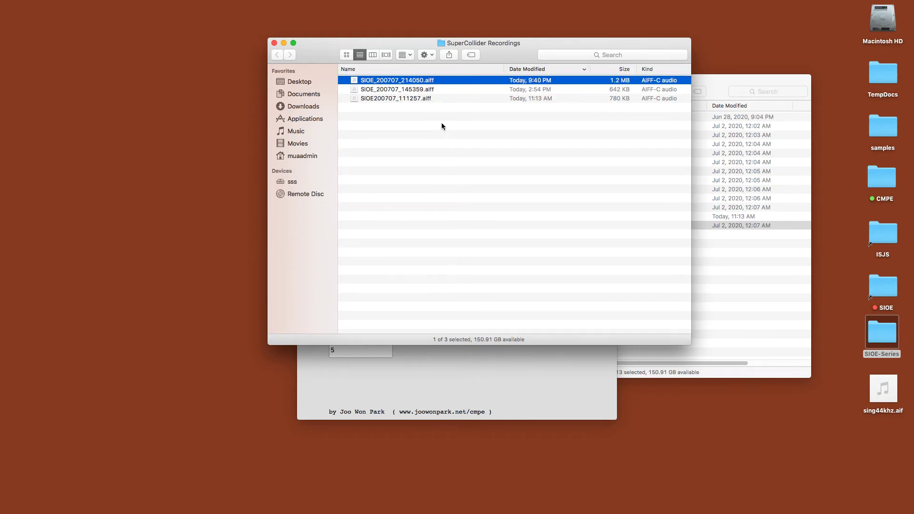
{"action": "key", "text": "space"}
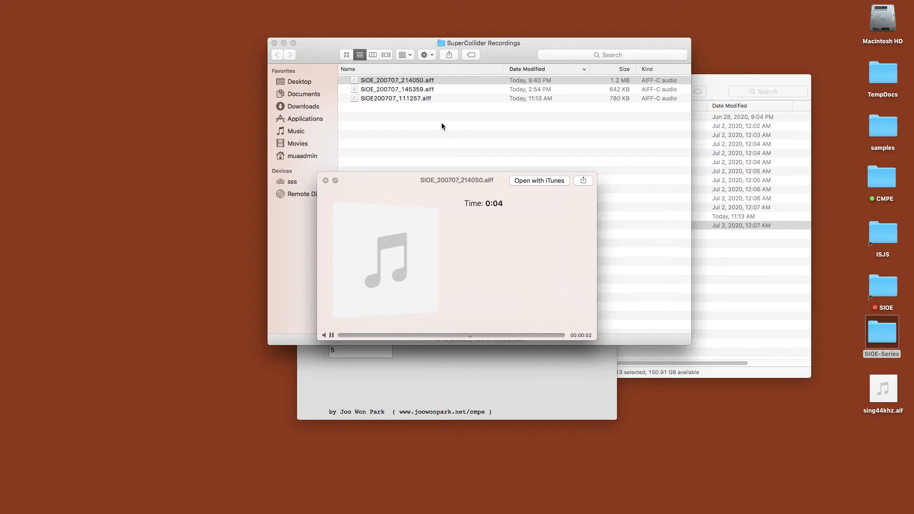
{"action": "key", "text": "space"}
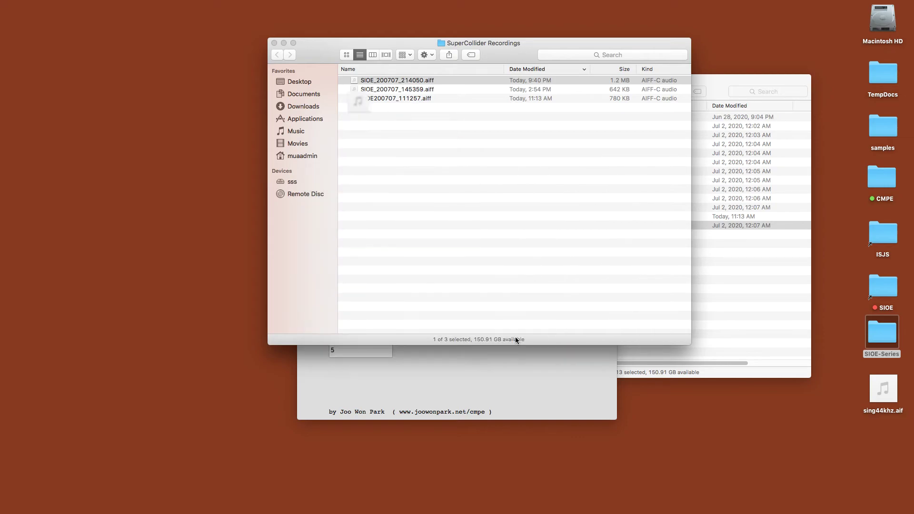
Return to the SIOE window, set Tempo to 82 BPM and shift the window further left on the desktop
{"action": "left_click", "coordinate": [469, 378]}
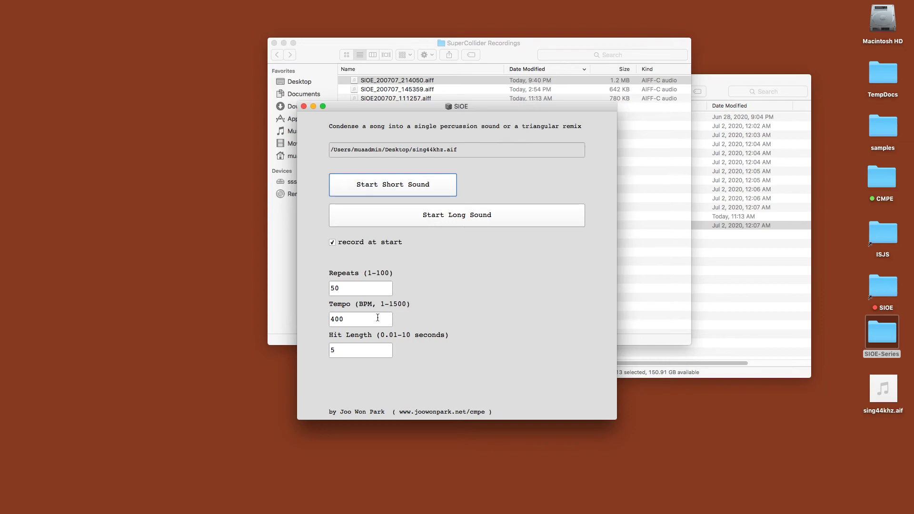
{"action": "double_click", "coordinate": [333, 317]}
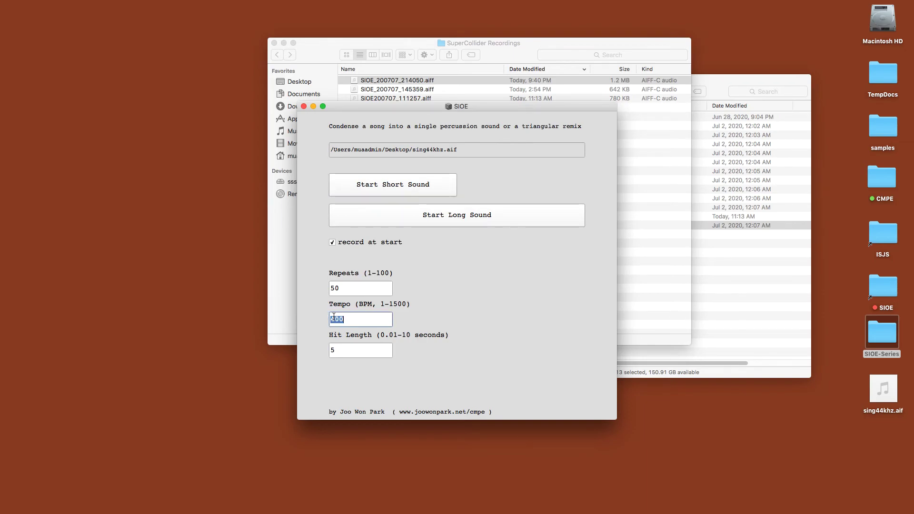
{"action": "type", "text": "82"}
{"action": "key", "text": "Tab"}
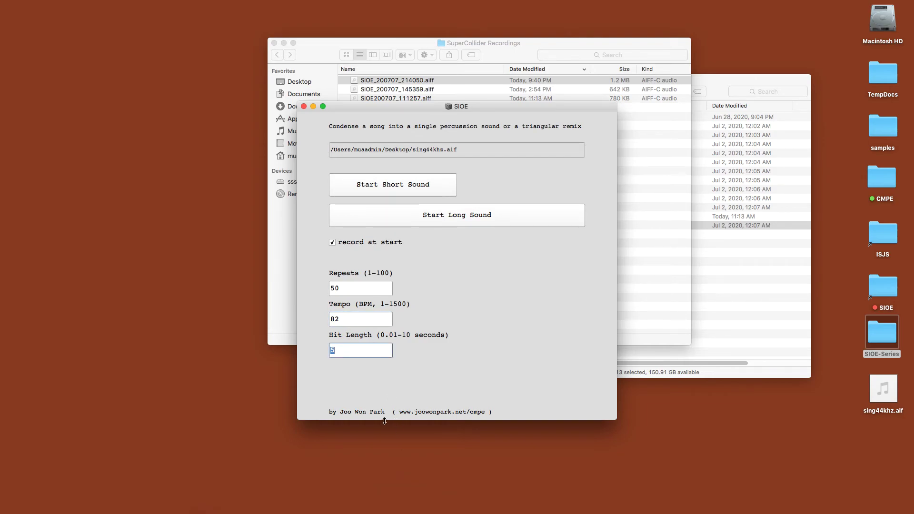
{"action": "left_click_drag", "start_coordinate": [542, 106], "coordinate": [458, 106]}
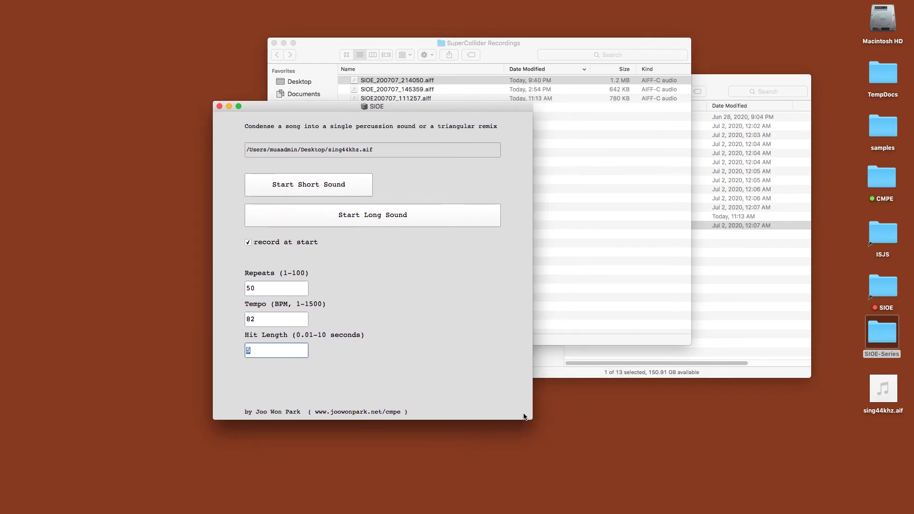
Switch to Chrome and examine the SIOE web page down to its app and SuperCollider patch download links
{"action": "mouse_move", "coordinate": [348, 512]}
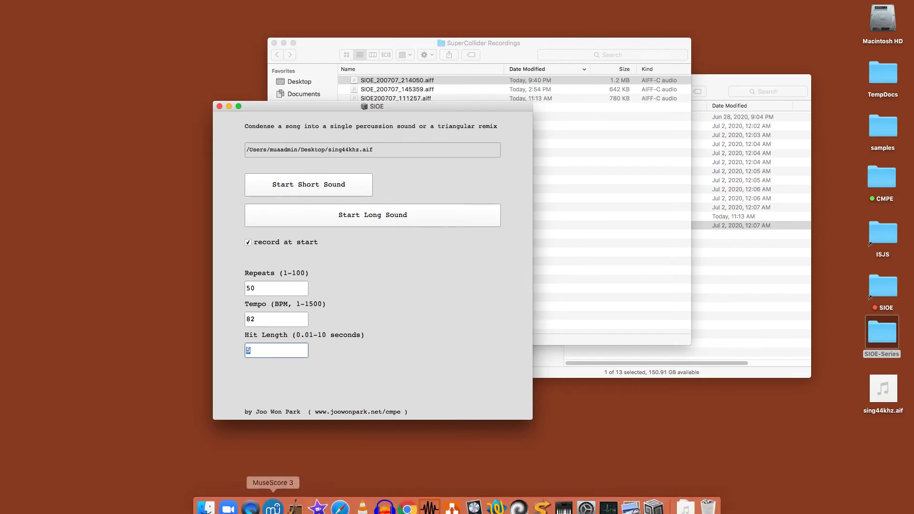
{"action": "left_click", "coordinate": [403, 504]}
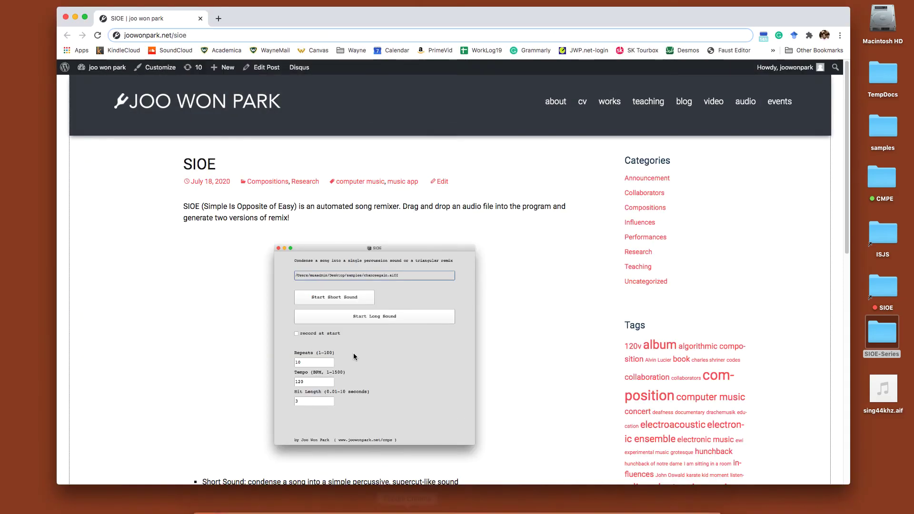
{"action": "left_click", "coordinate": [204, 36]}
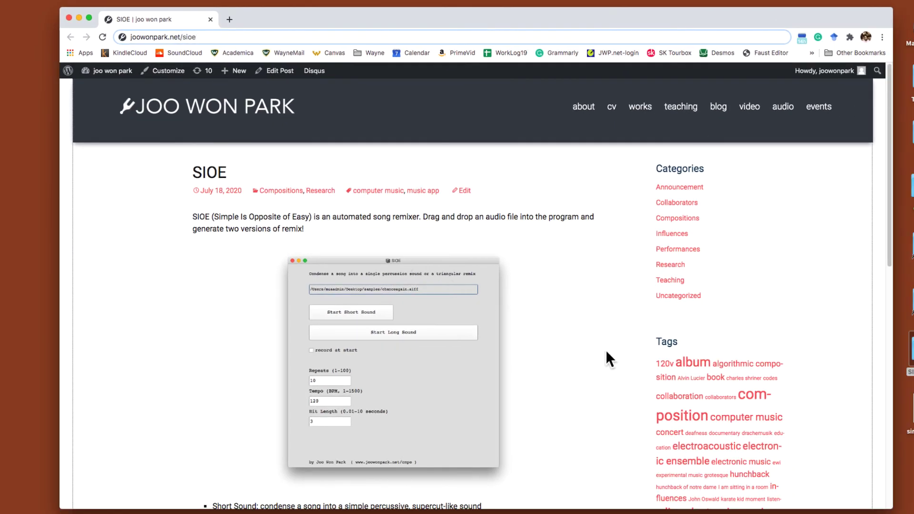
{"action": "scroll", "coordinate": [606, 349], "scroll_direction": "down", "scroll_amount": 5}
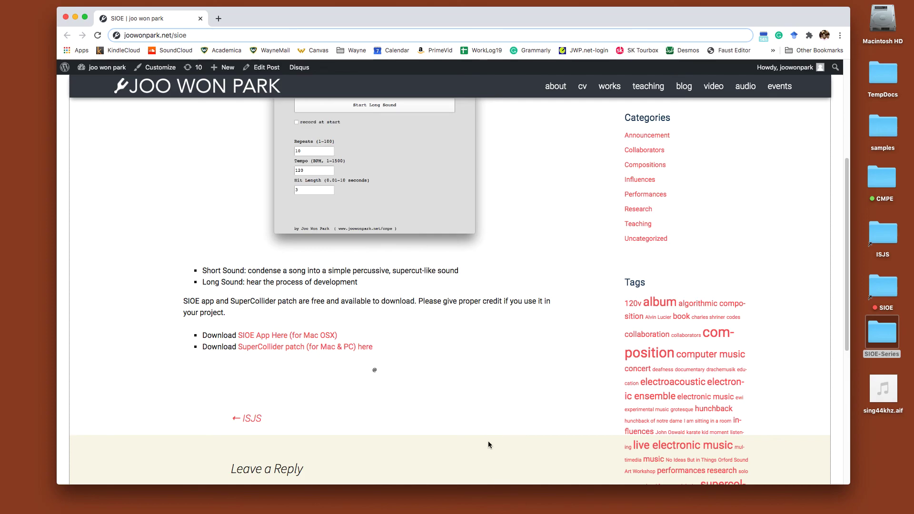
{"action": "mouse_move", "coordinate": [471, 506]}
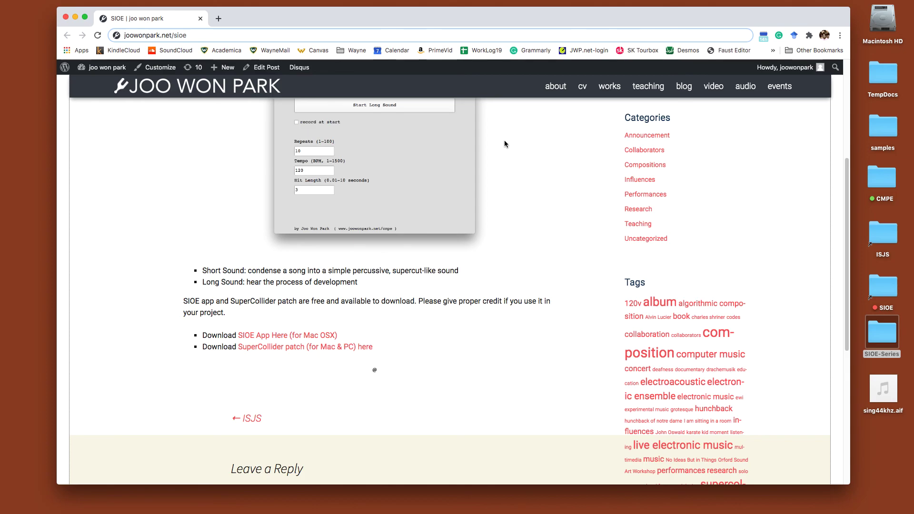